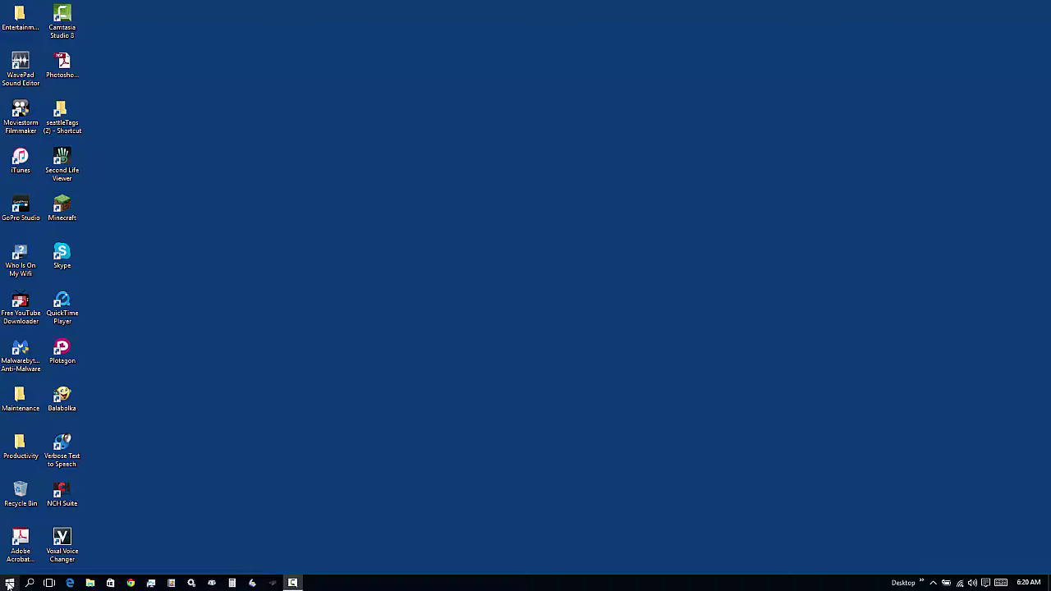
Open the Windows 10 Start screen of app tiles.
{"action": "left_click", "coordinate": [8, 585]}
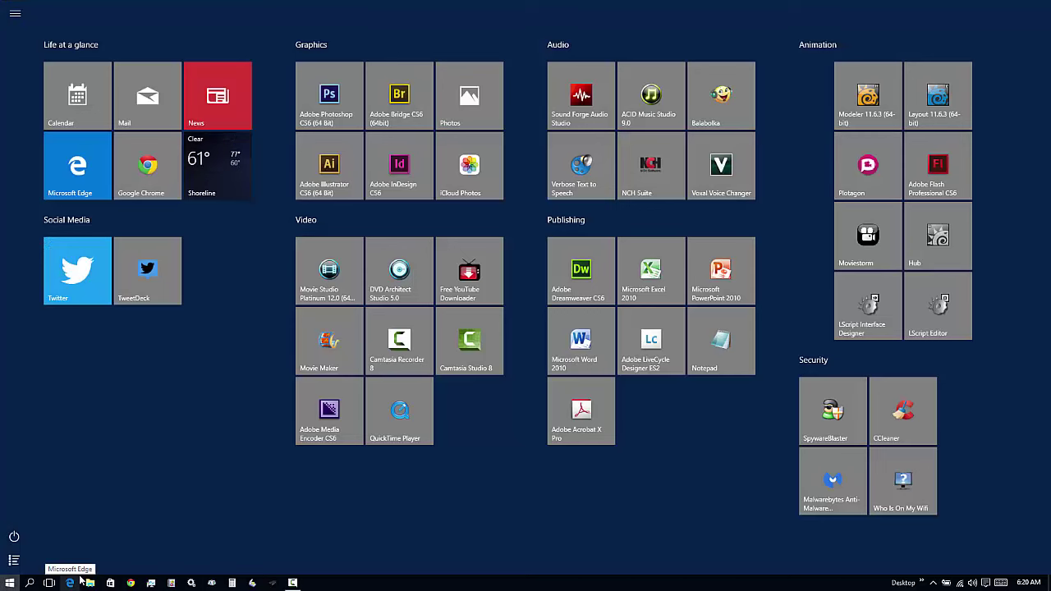
Launch Dreamweaver CS6 from its tile and create a new HTML document.
{"action": "left_click", "coordinate": [581, 271]}
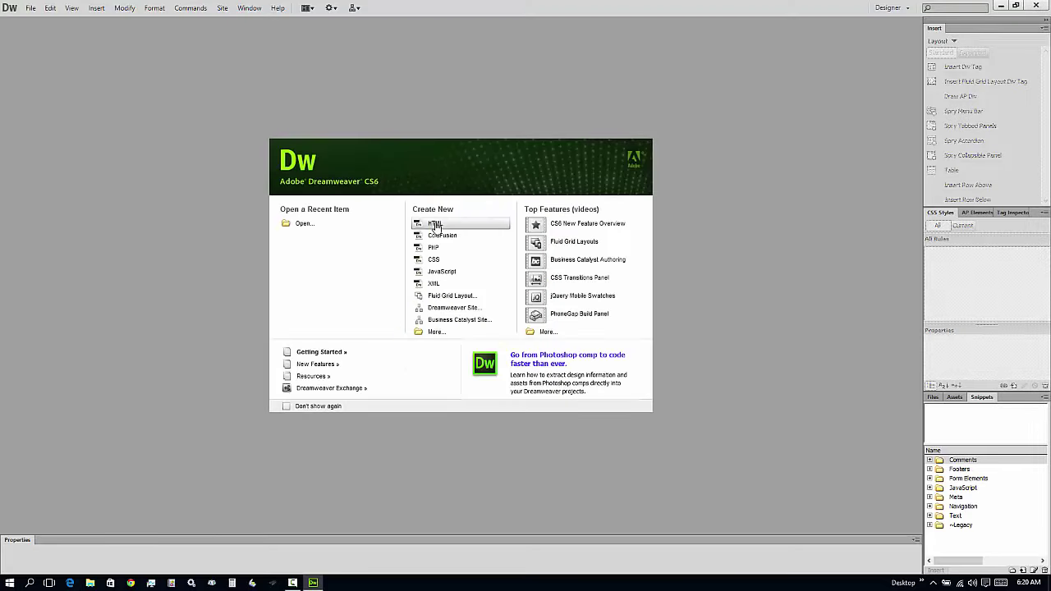
{"action": "left_click", "coordinate": [435, 225]}
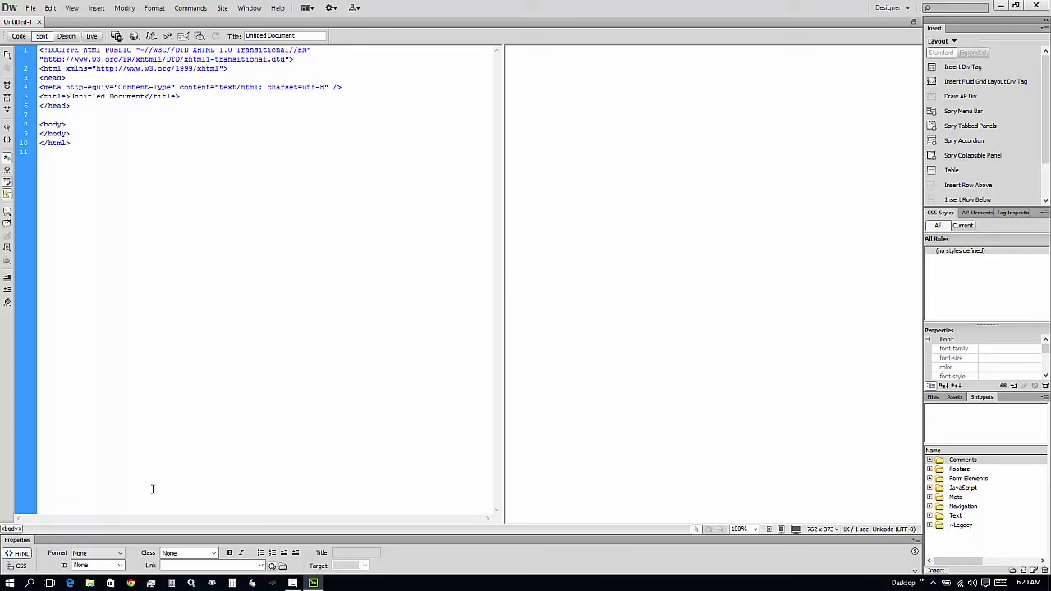
Focus the Link property field twice, closing the touch keyboard each time, with the window restored down between.
{"action": "left_click", "coordinate": [175, 565]}
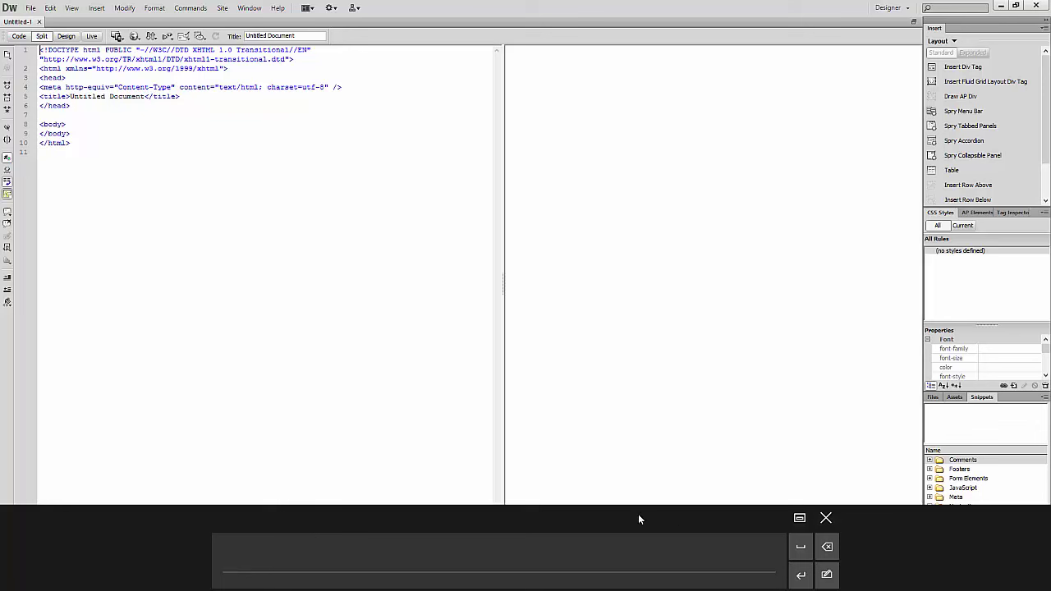
{"action": "left_click", "coordinate": [826, 517]}
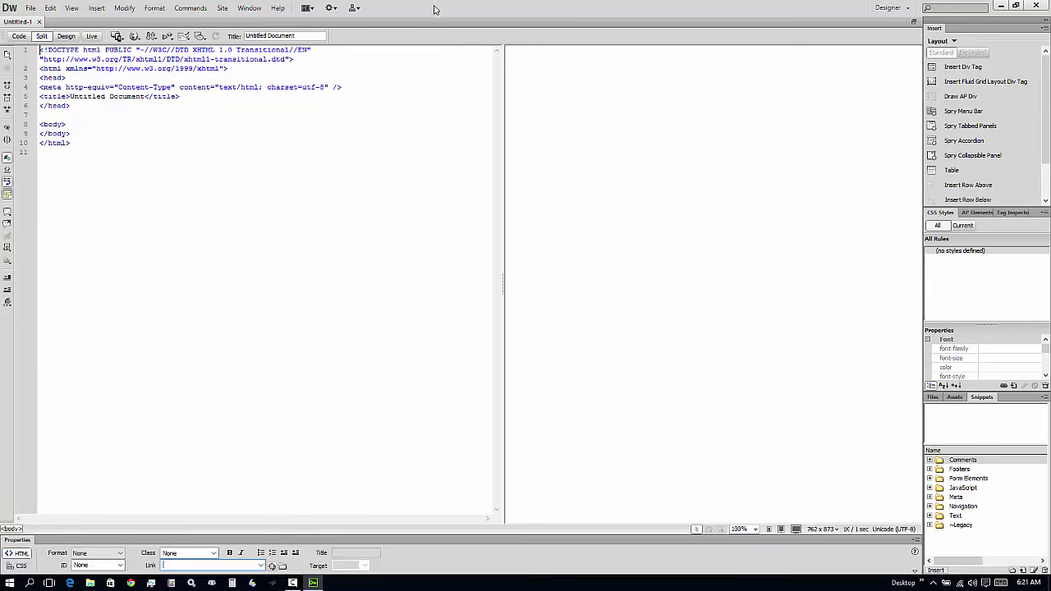
{"action": "left_click_drag", "start_coordinate": [437, 10], "coordinate": [461, 24]}
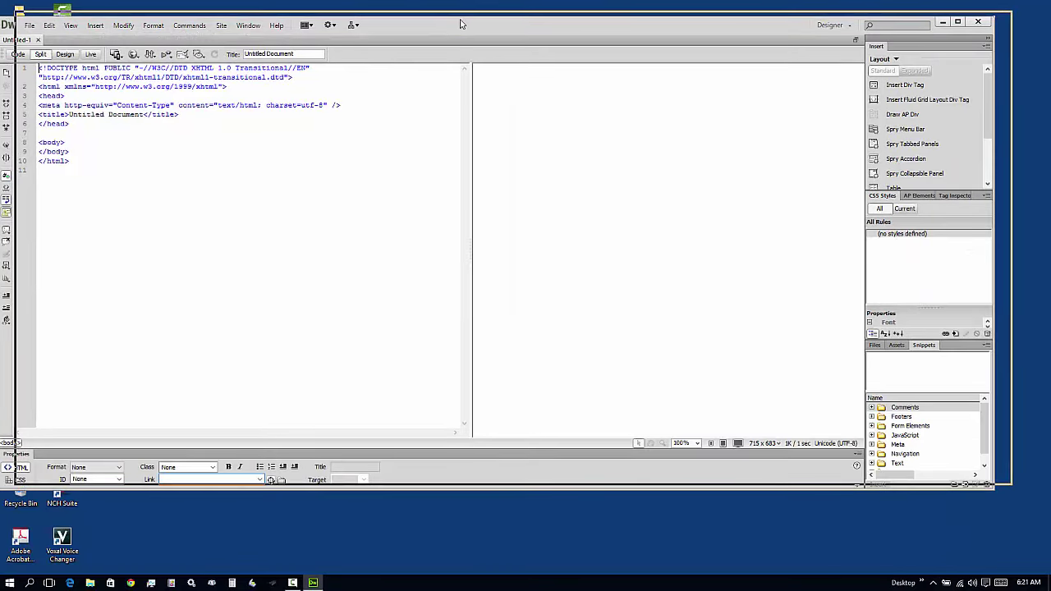
{"action": "left_click", "coordinate": [193, 474]}
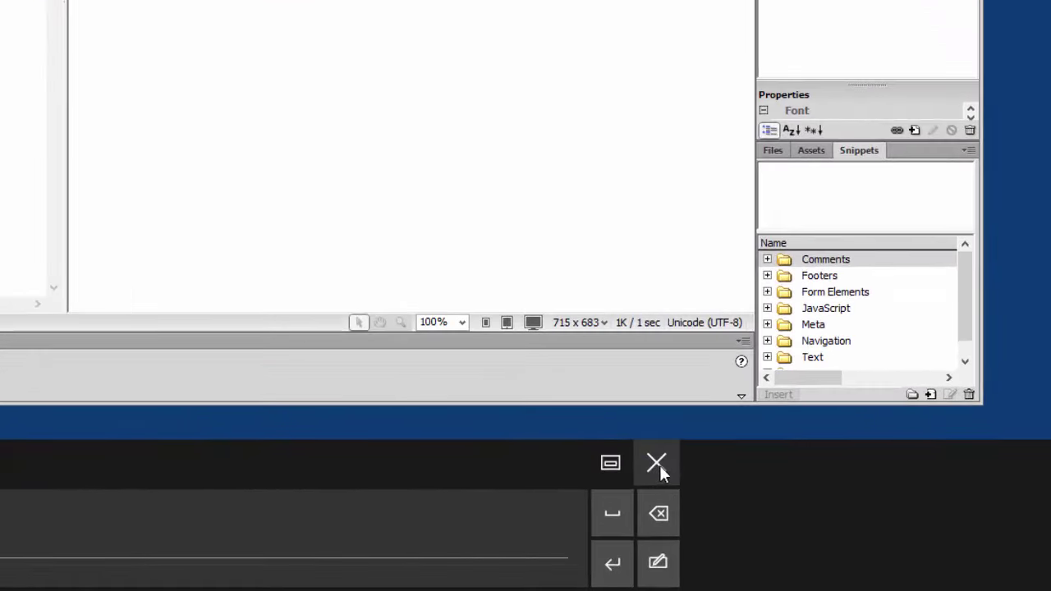
{"action": "left_click", "coordinate": [826, 517]}
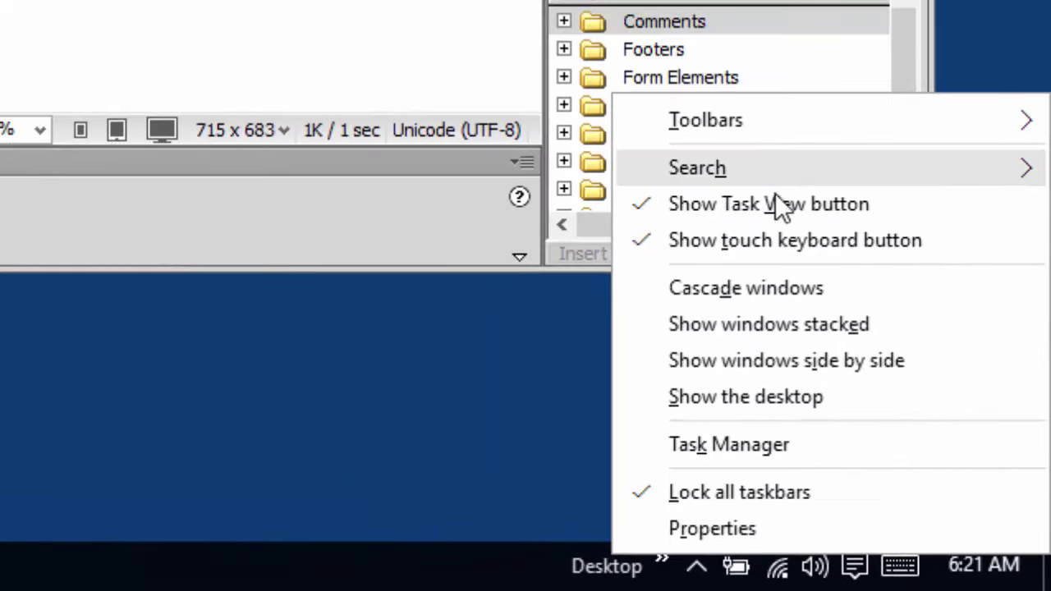
Dismiss the taskbar options menu and close the Dreamweaver window.
{"action": "left_click", "coordinate": [274, 572]}
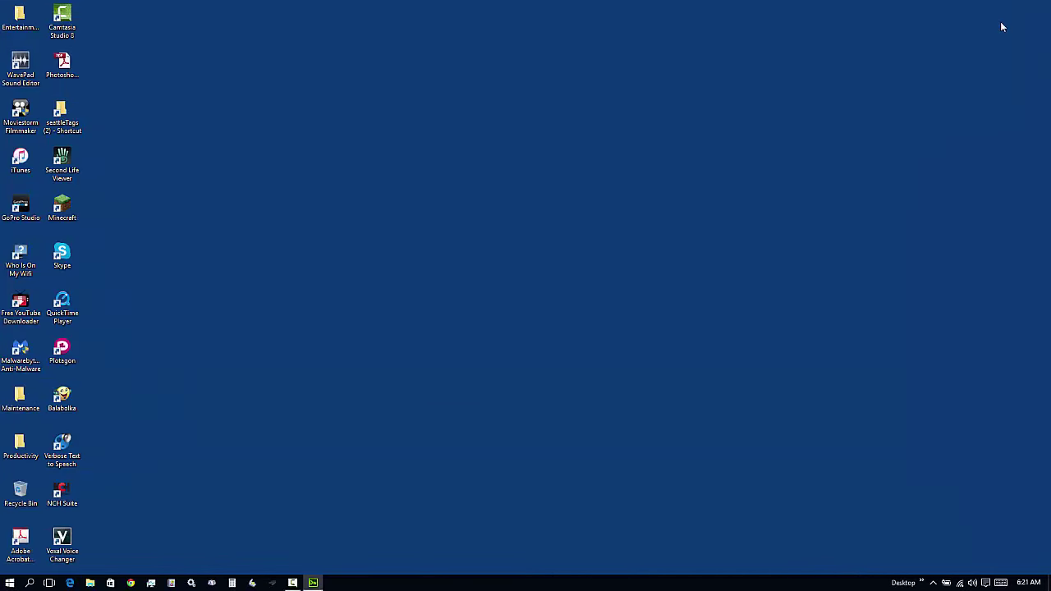
{"action": "left_click", "coordinate": [995, 15]}
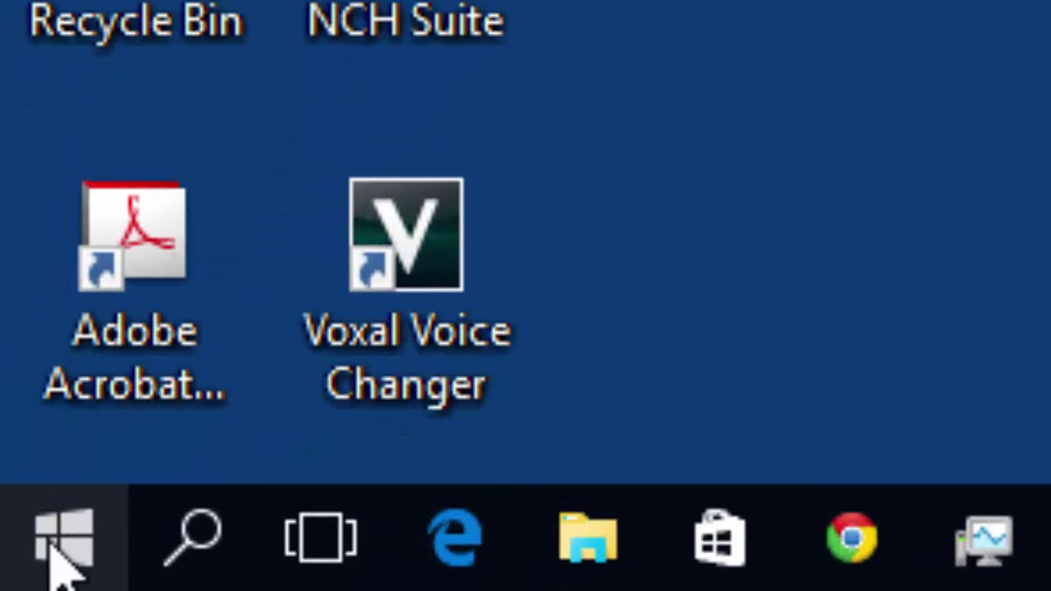
Open Task Manager's Services tab, sort by Name, and scroll to TabletInputService.
{"action": "right_click", "coordinate": [66, 551]}
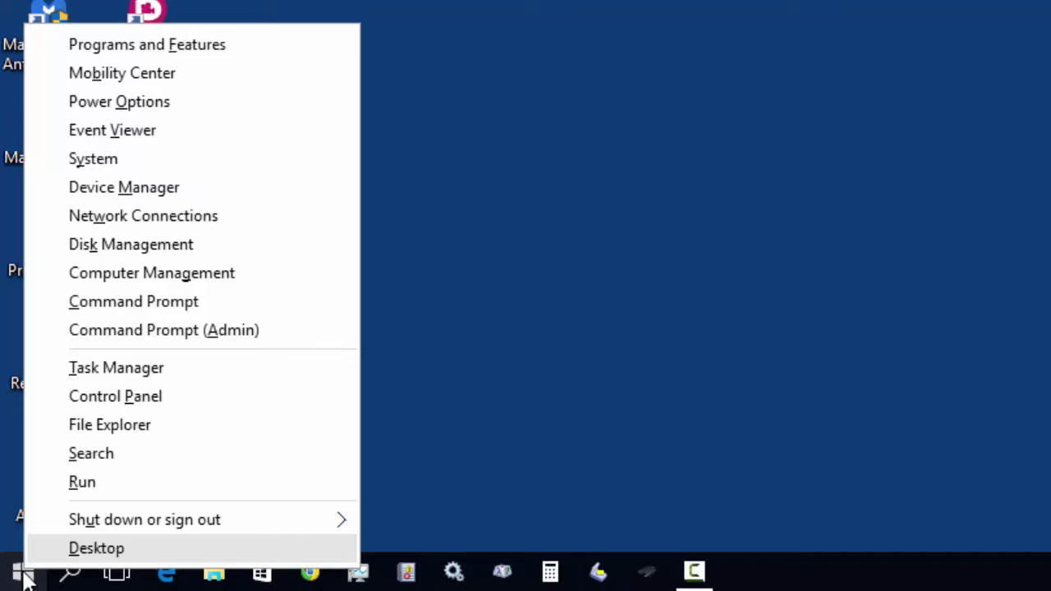
{"action": "left_click", "coordinate": [168, 371]}
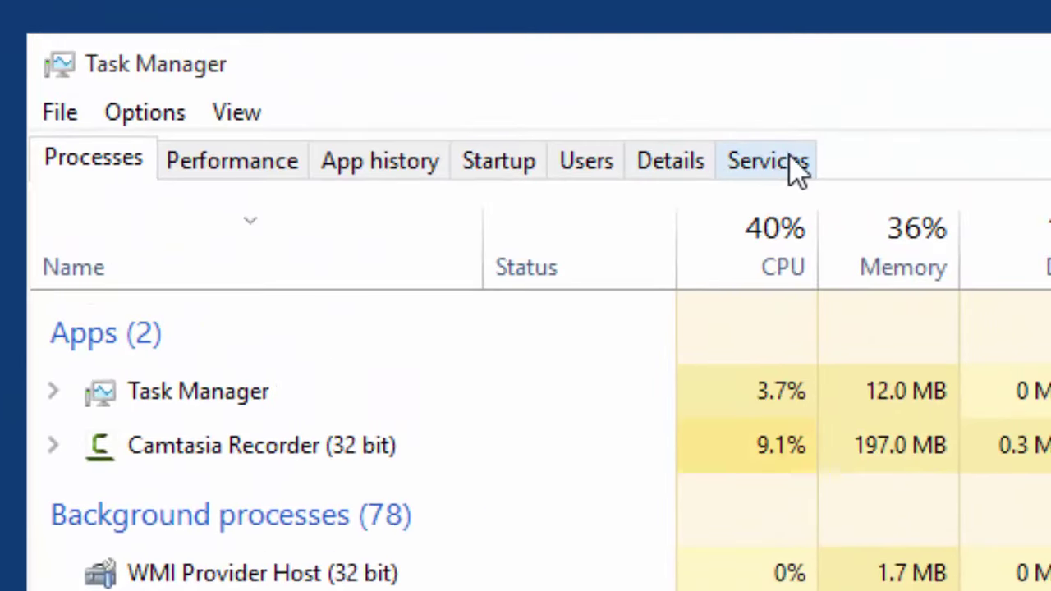
{"action": "left_click", "coordinate": [774, 168]}
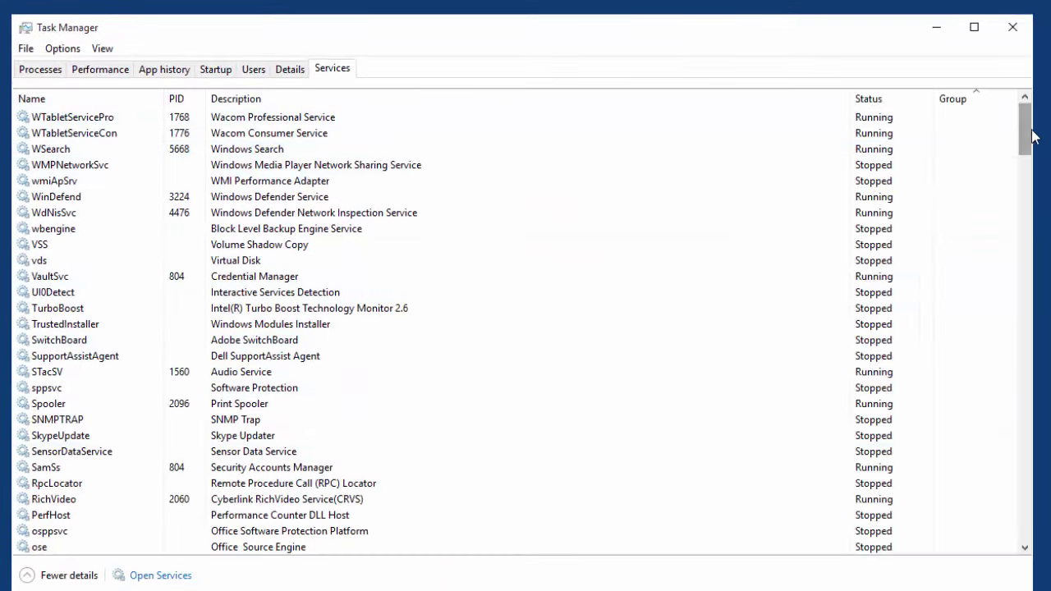
{"action": "mouse_move", "coordinate": [1025, 135]}
{"action": "left_mouse_down"}
{"action": "mouse_move", "coordinate": [1032, 319]}
{"action": "mouse_move", "coordinate": [1034, 129]}
{"action": "left_mouse_up"}
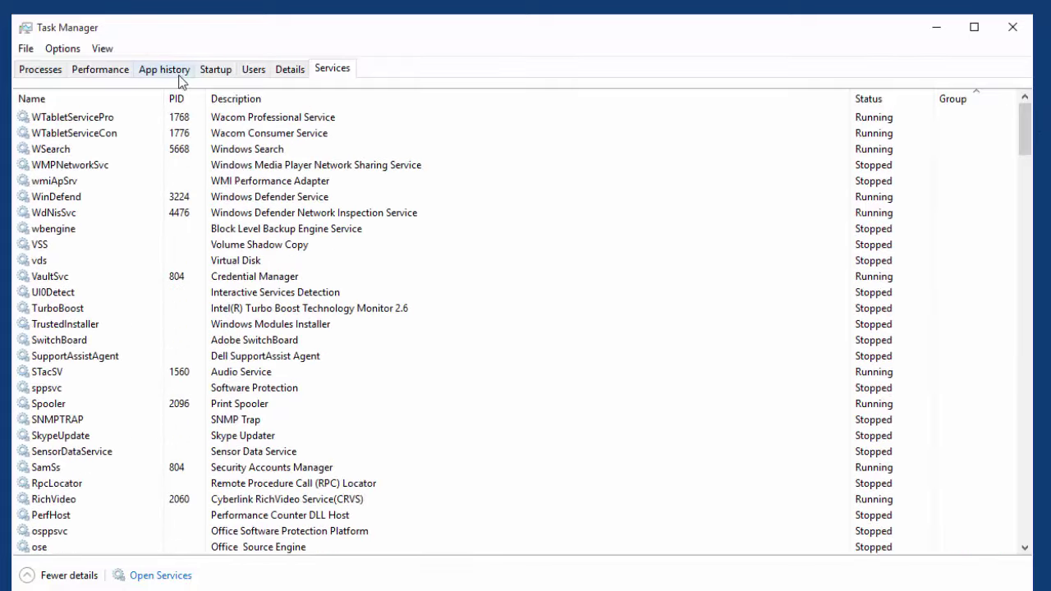
{"action": "left_click", "coordinate": [89, 99]}
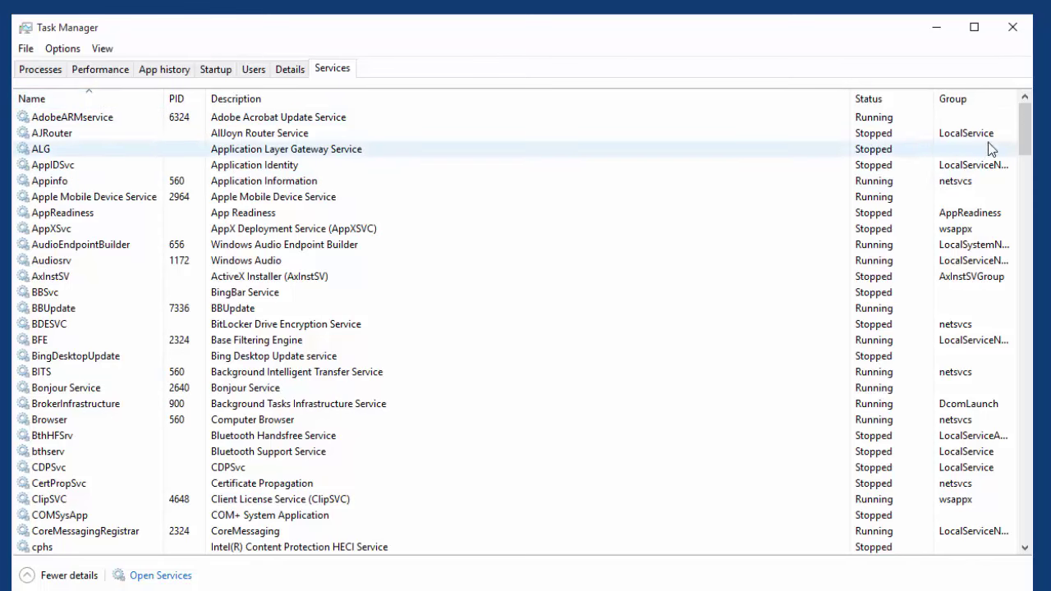
{"action": "left_click_drag", "start_coordinate": [1025, 123], "coordinate": [1028, 436]}
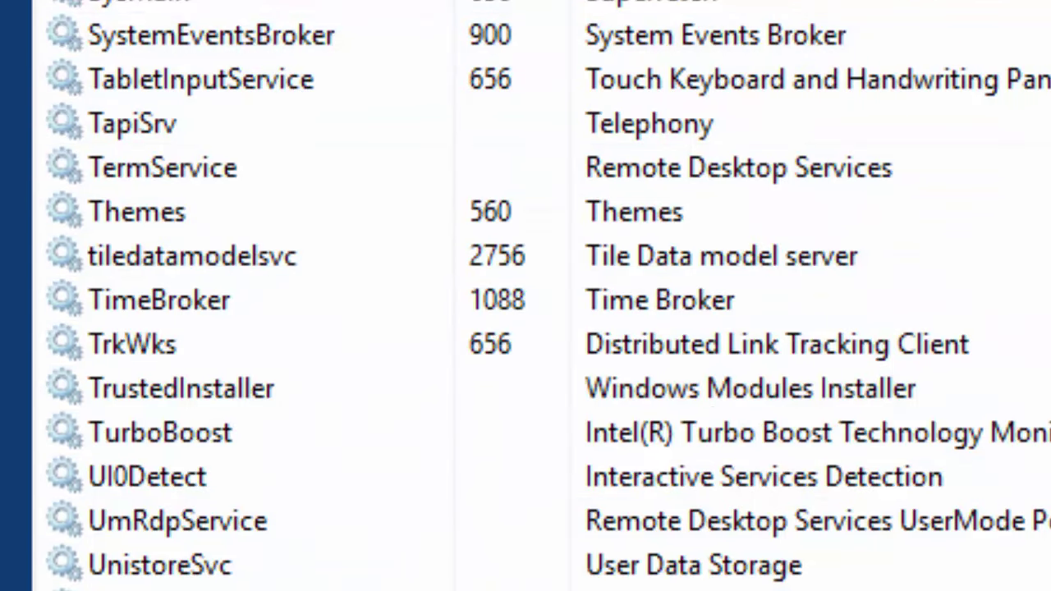
Scroll the Services console and select Touch Keyboard and Handwriting Panel Service.
{"action": "scroll", "coordinate": [246, 295], "scroll_direction": "down", "scroll_amount": 2}
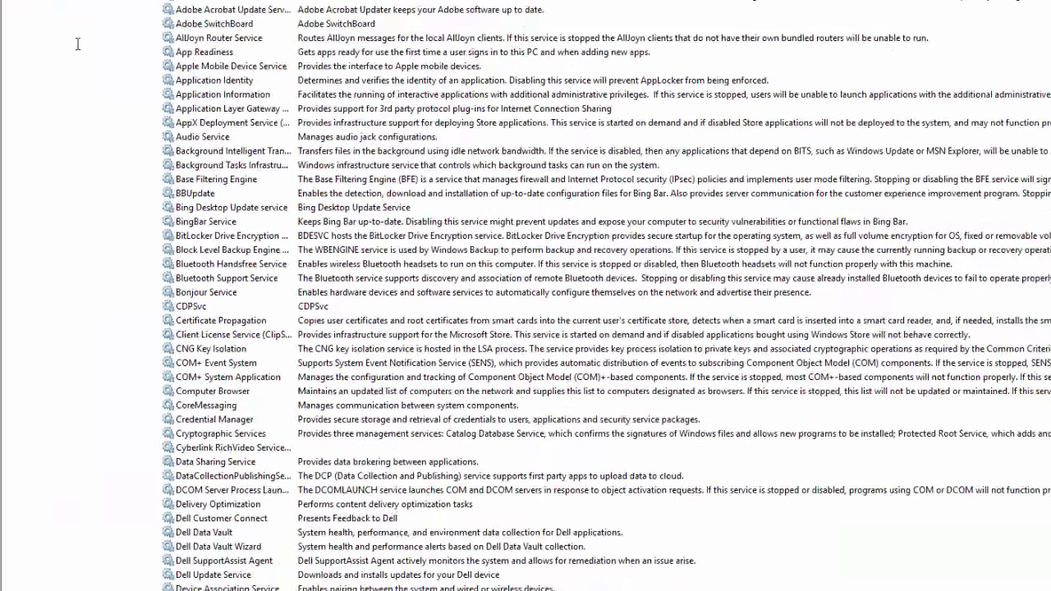
{"action": "scroll", "coordinate": [205, 296], "scroll_direction": "down", "scroll_amount": 20}
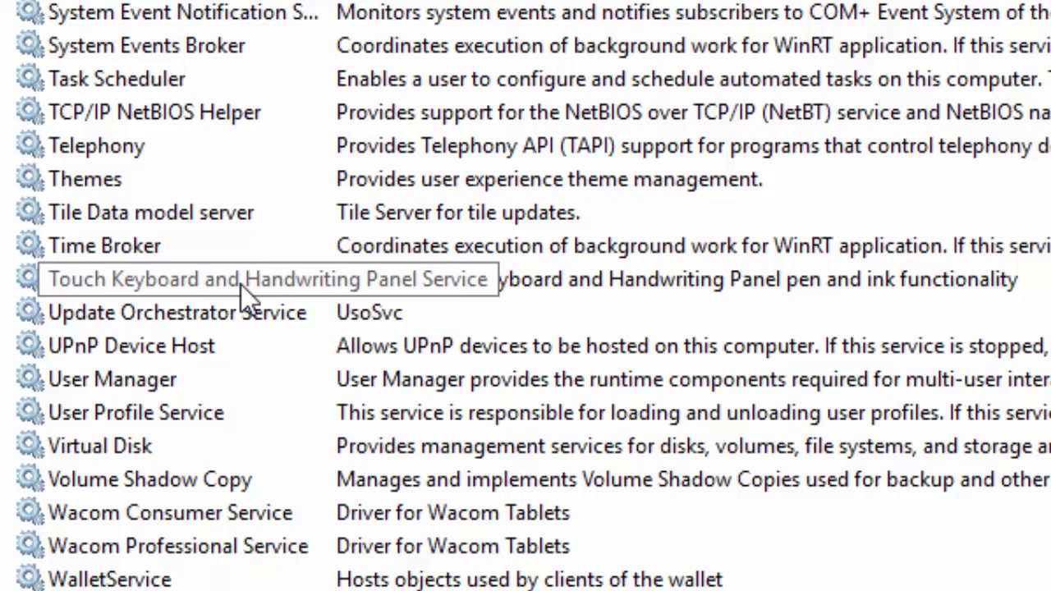
{"action": "left_click", "coordinate": [134, 281]}
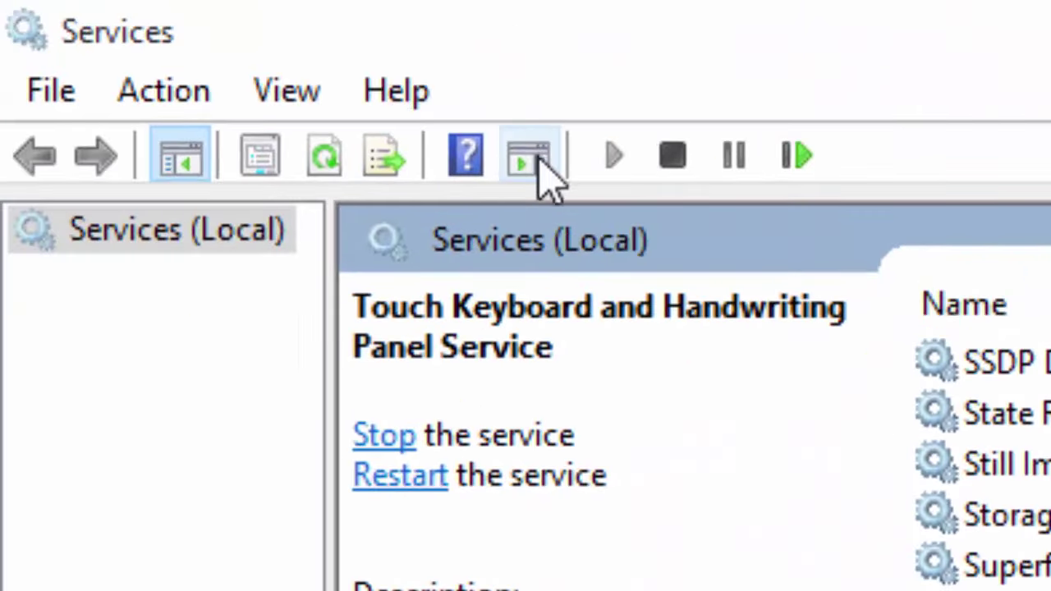
Set the Touch Keyboard and Handwriting Panel Service startup type to Disabled and apply it.
{"action": "left_click", "coordinate": [259, 157]}
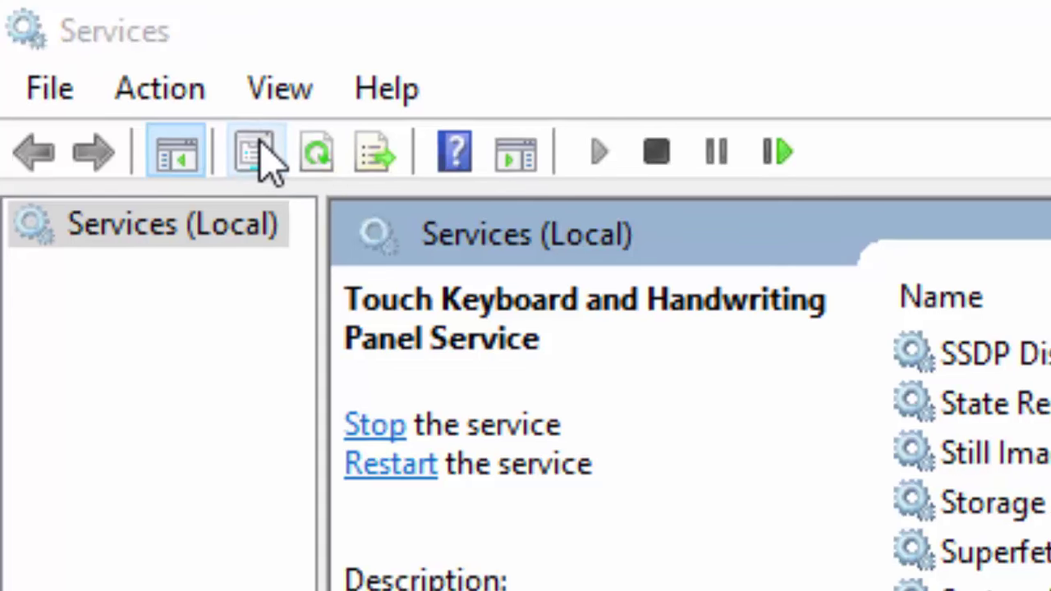
{"action": "left_click", "coordinate": [493, 285]}
{"action": "left_click", "coordinate": [408, 356]}
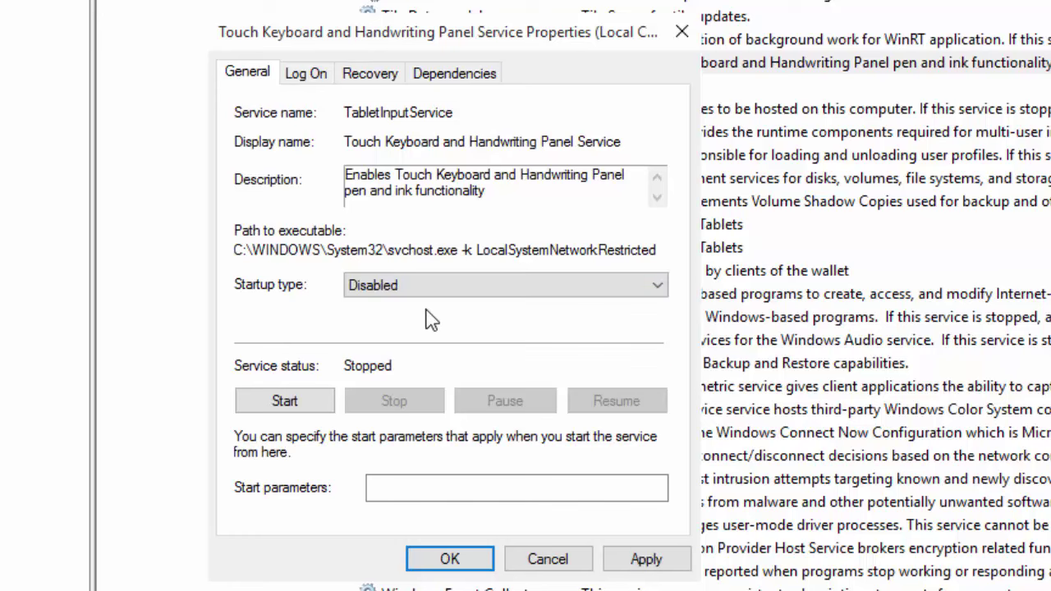
{"action": "left_click", "coordinate": [632, 558]}
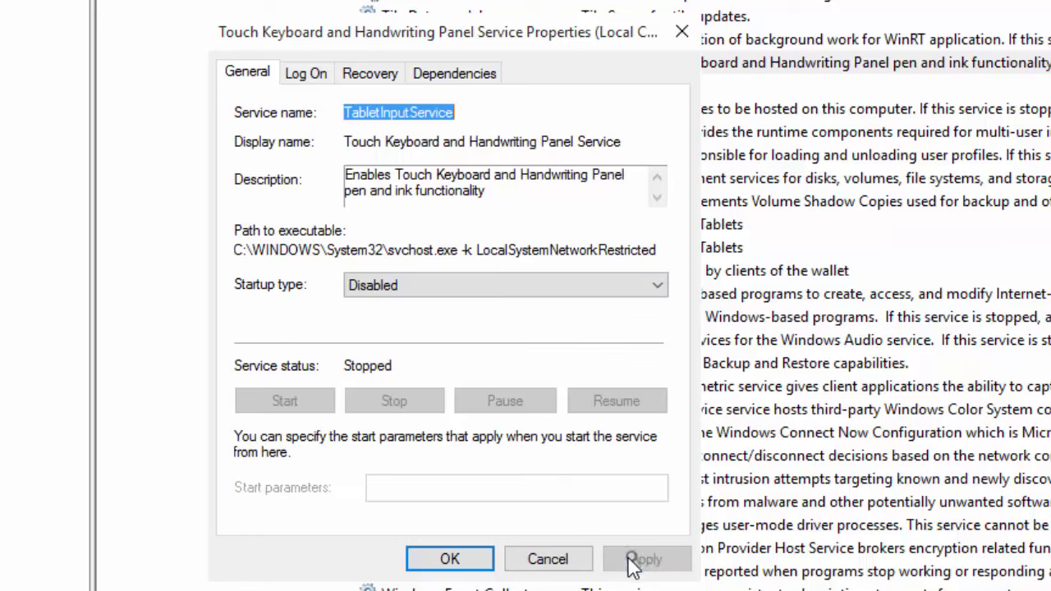
{"action": "left_click", "coordinate": [445, 558]}
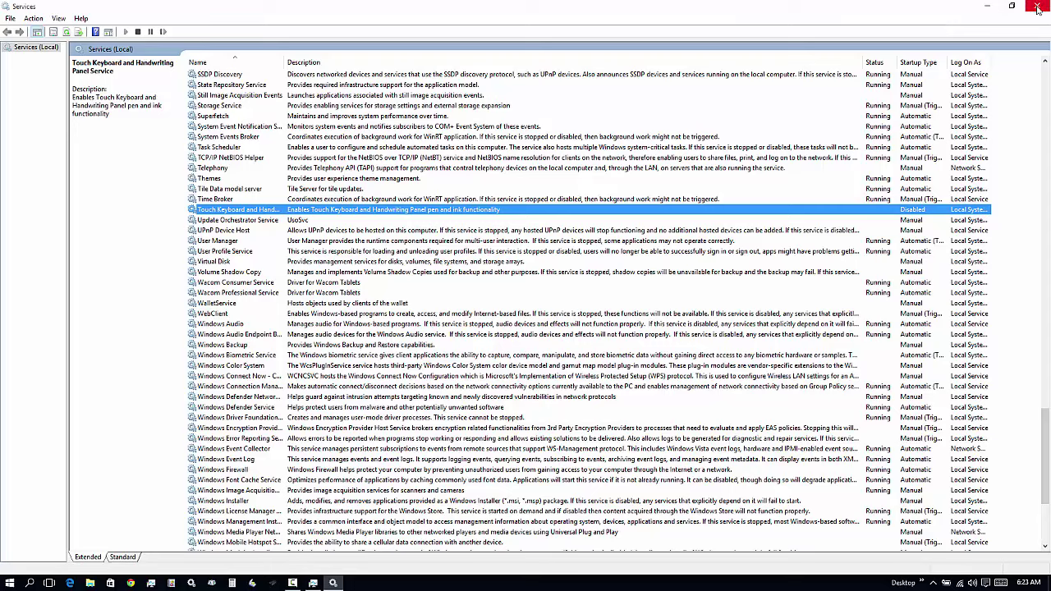
Close the Services console and the Task Manager window.
{"action": "left_click", "coordinate": [1040, 7]}
{"action": "left_click_drag", "start_coordinate": [629, 38], "coordinate": [669, 62]}
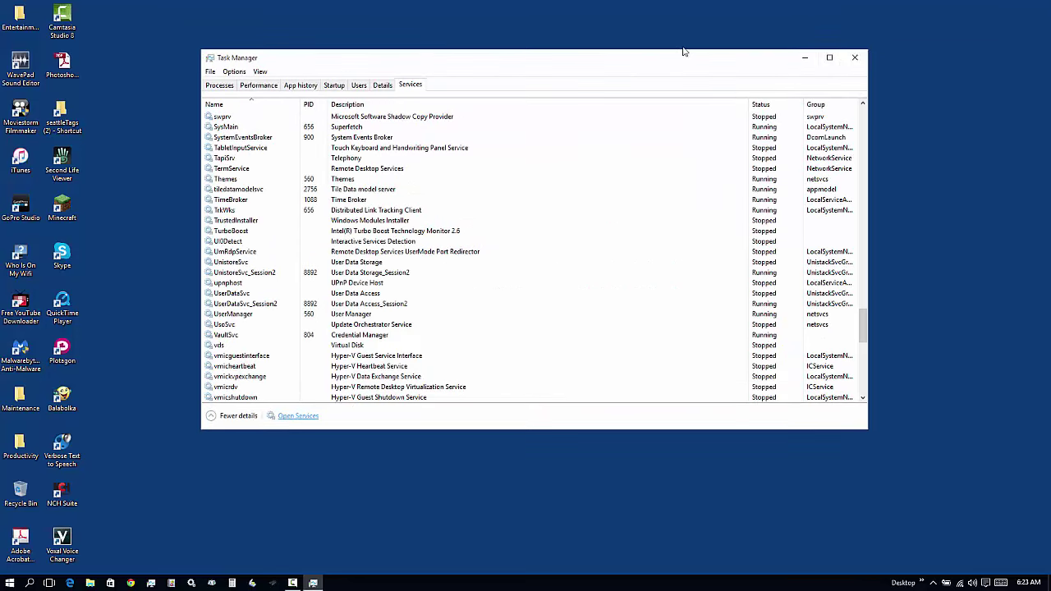
{"action": "left_click", "coordinate": [856, 59]}
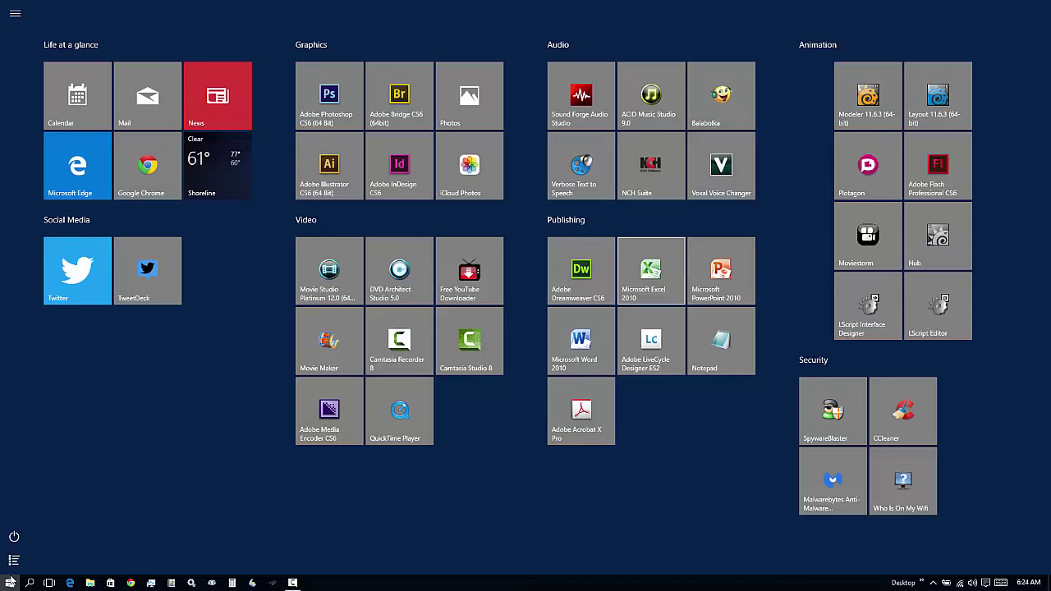
Relaunch Dreamweaver, create a new HTML document, and place the caret on code lines 6 and 8.
{"action": "left_click", "coordinate": [583, 291]}
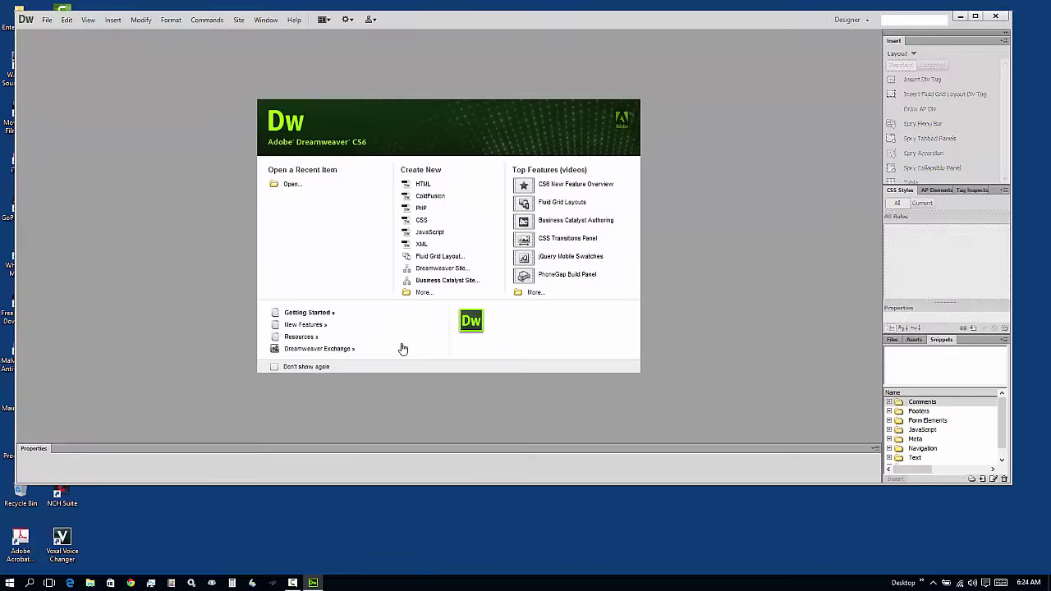
{"action": "left_click", "coordinate": [975, 15]}
{"action": "left_click", "coordinate": [423, 184]}
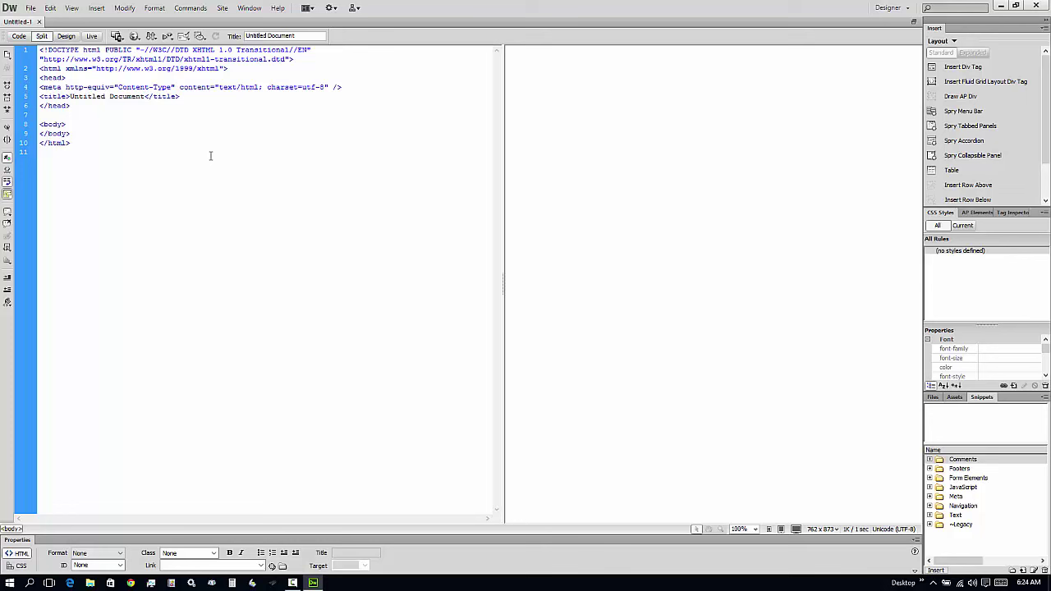
{"action": "left_click", "coordinate": [79, 107]}
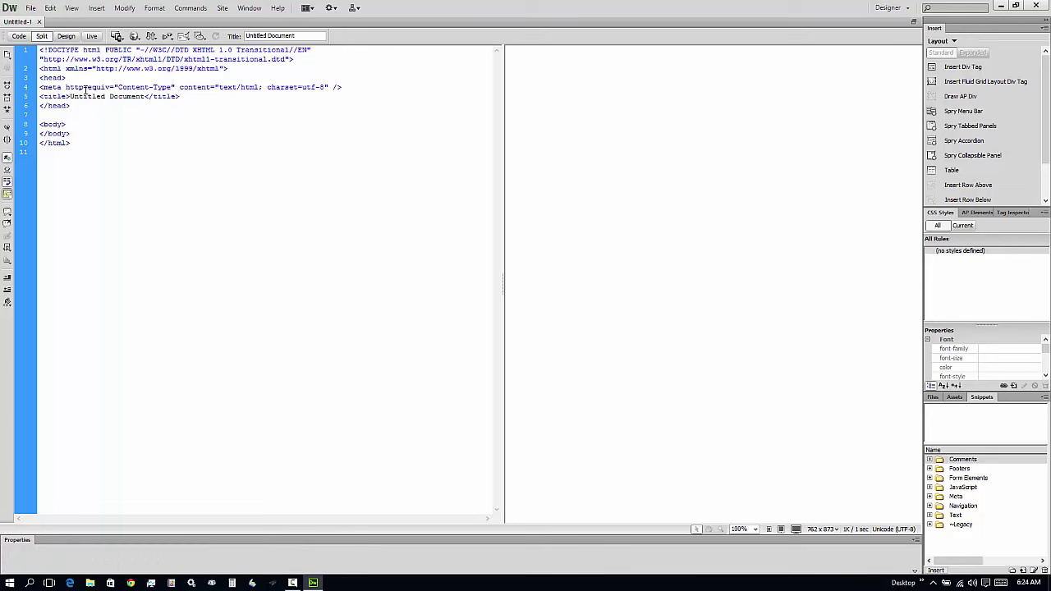
{"action": "left_click", "coordinate": [71, 125]}
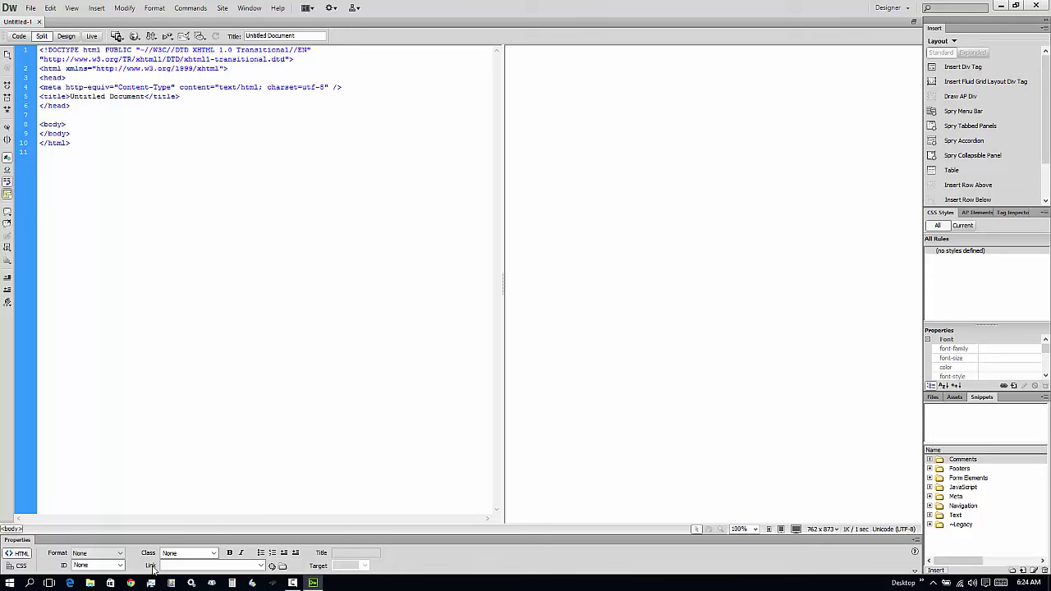